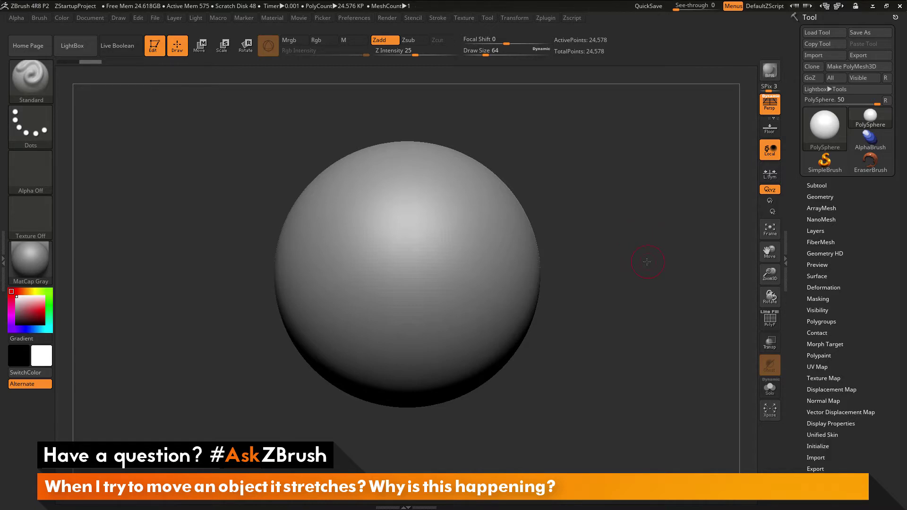
Step: Zoom out so the whole PolySphere fits, then pan it back to the canvas centre
ctrl+right_drag(644, 263, 644, 207)
alt+right_drag(644, 245, 615, 235)
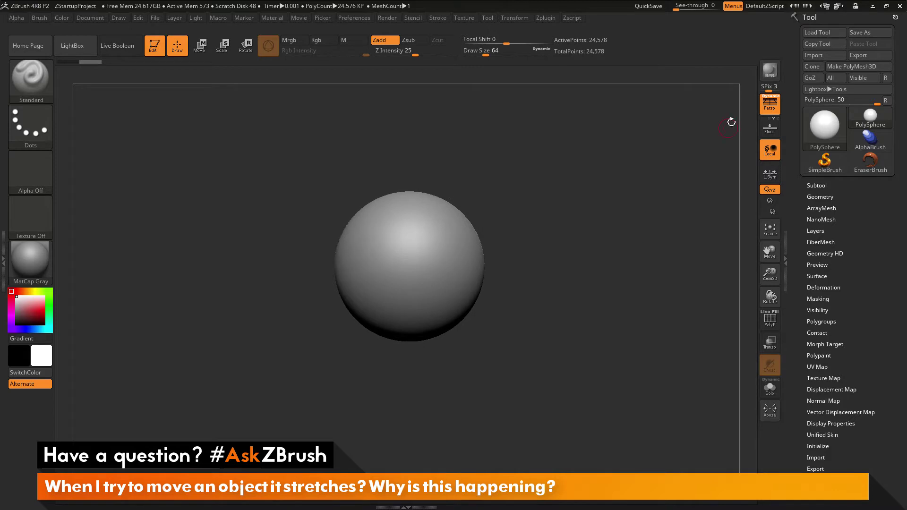
Step: Show the floor grid, orbit to a raised view, and undo a trial S-shaped sculpt stroke
click(770, 127)
drag(615, 190, 634, 210)
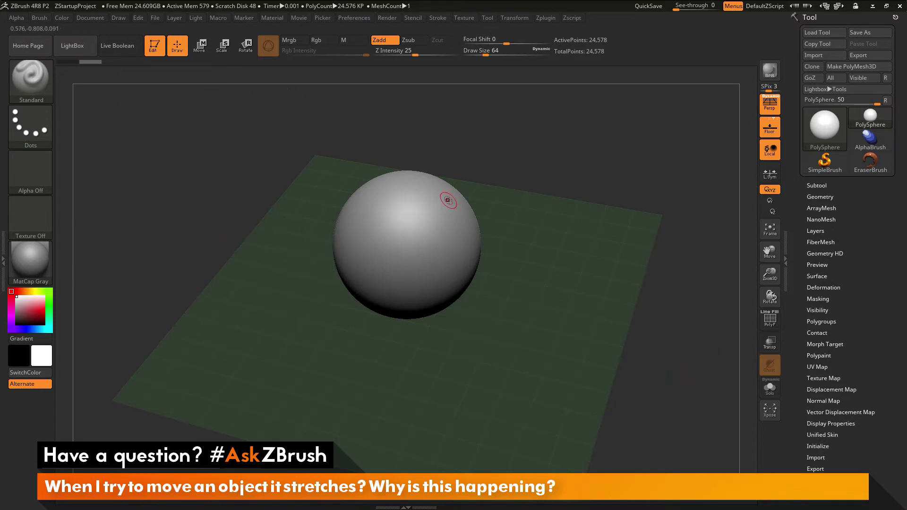
mouse_move(447, 200)
mouse_down()
mouse_move(384, 240)
mouse_move(400, 278)
mouse_up()
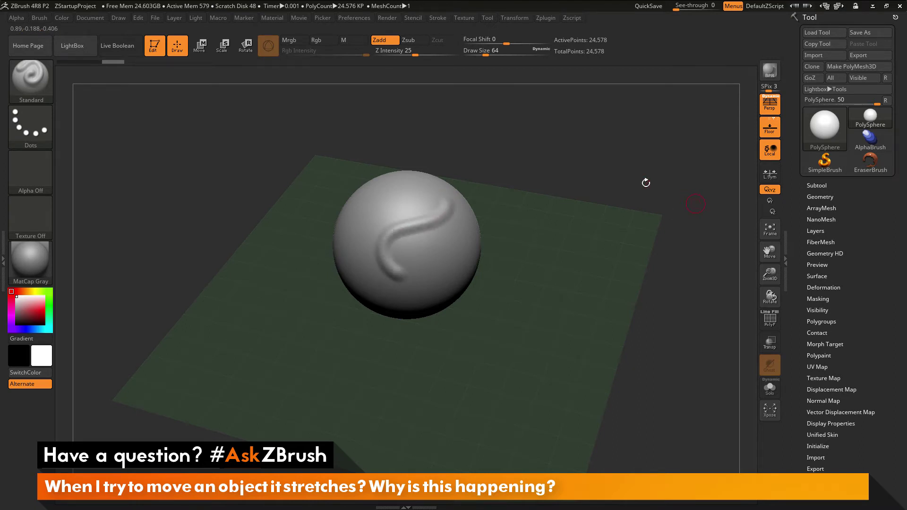
key(ctrl+z)
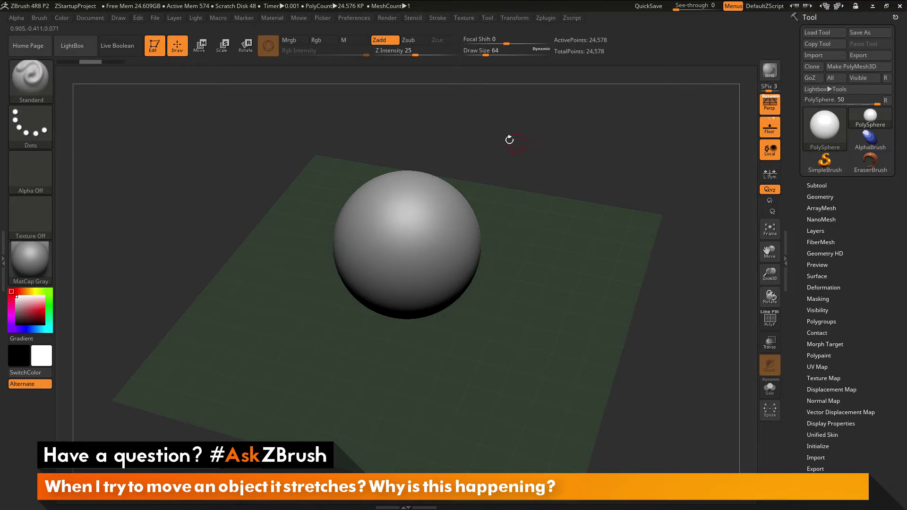
Step: Switch to Move mode and toggle Gizmo 3D off and back on over the sphere
click(205, 52)
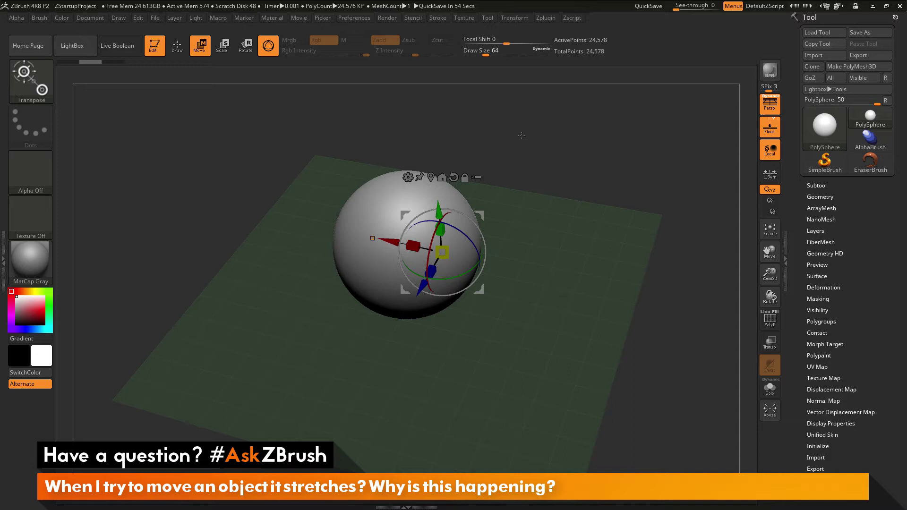
click(269, 53)
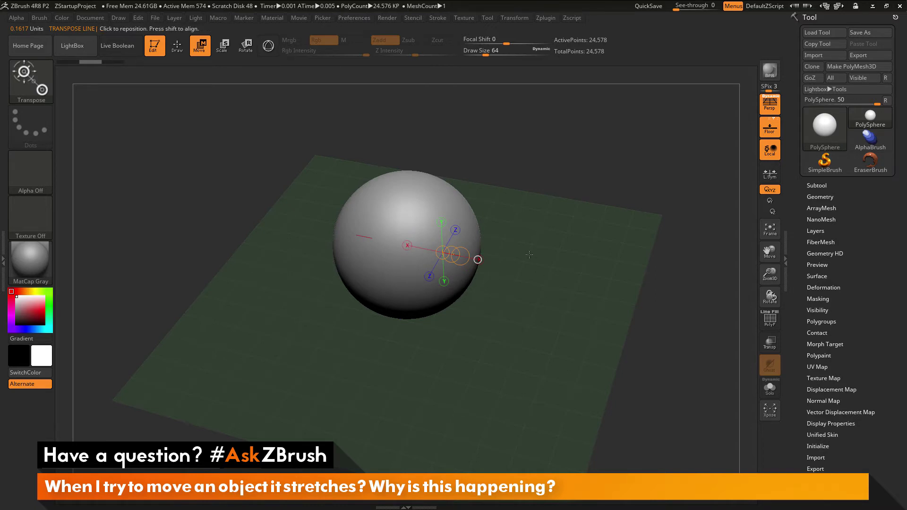
click(271, 51)
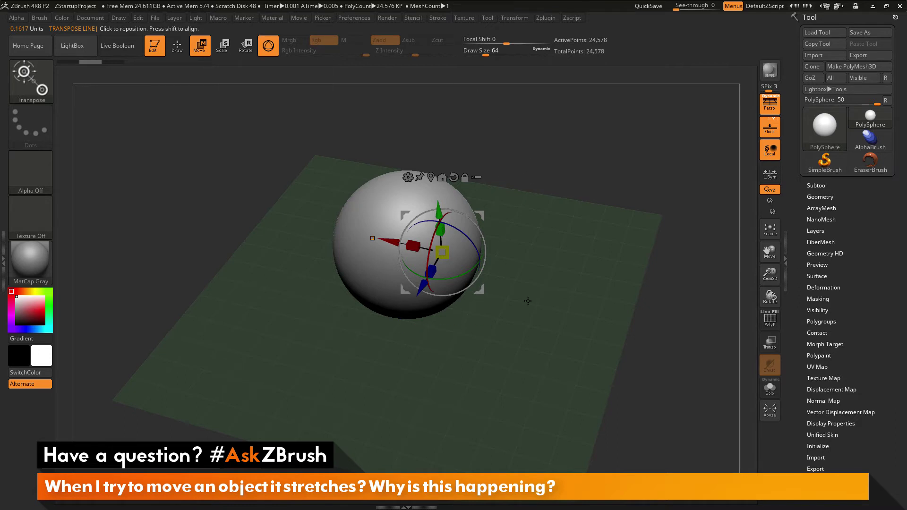
Step: Turn Gizmo 3D off, drag the transpose line's middle circle to move the sphere, then undo the repositioned line
click(269, 49)
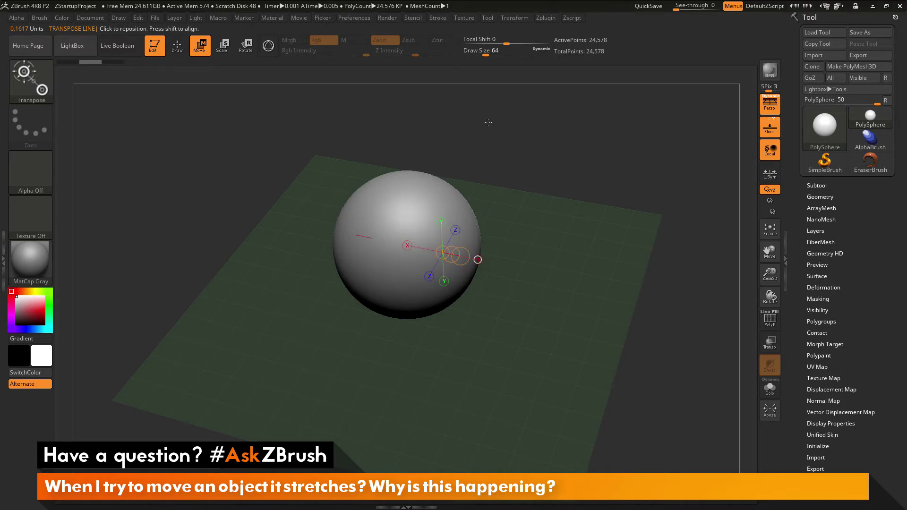
click(451, 255)
drag(451, 255, 509, 290)
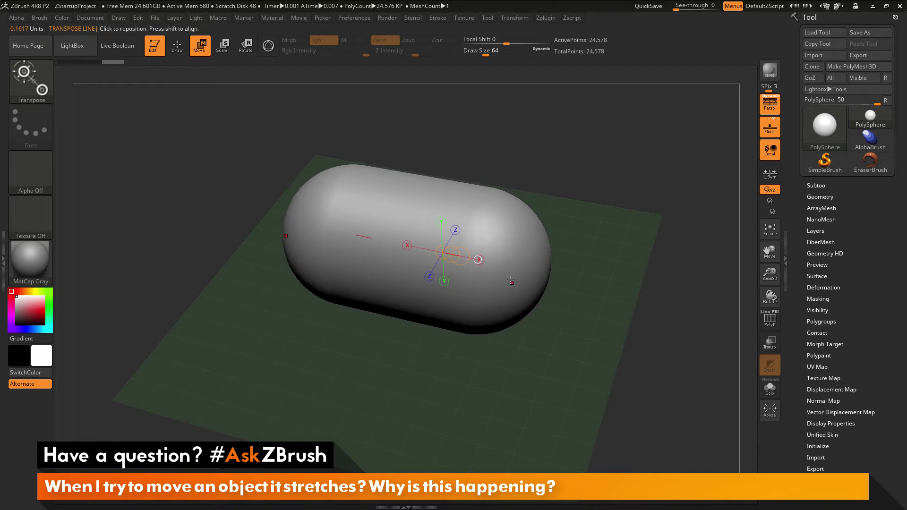
drag(478, 260, 339, 232)
key(ctrl+z)
key(ctrl+z)
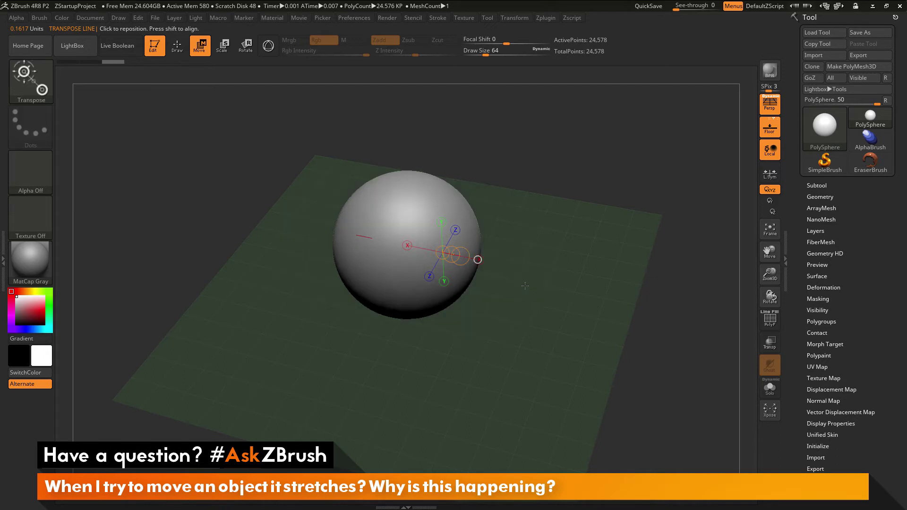
Step: Re-enable Gizmo 3D and drag the red X arrow, which stretches the sphere into a capsule
click(268, 46)
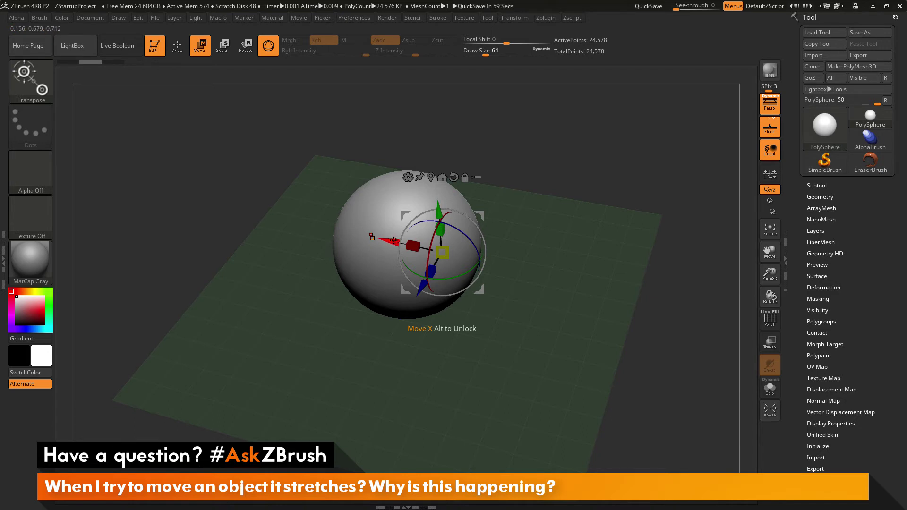
drag(394, 240, 457, 251)
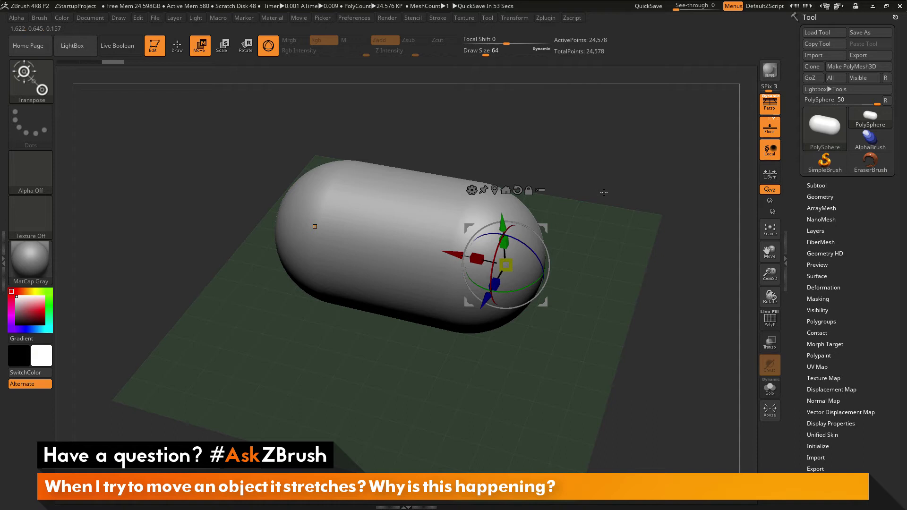
Step: Undo the stretch, then turn off Activate Symmetry in the Transform menu
key(ctrl+z)
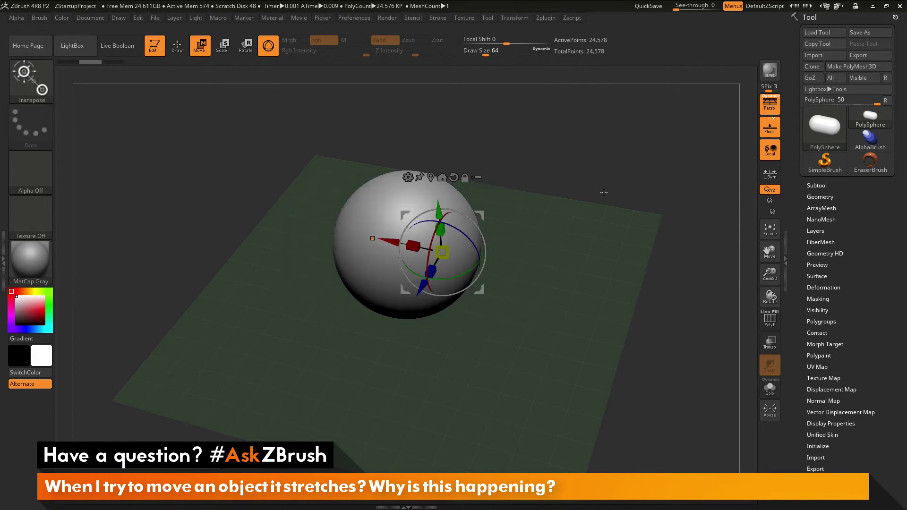
click(514, 18)
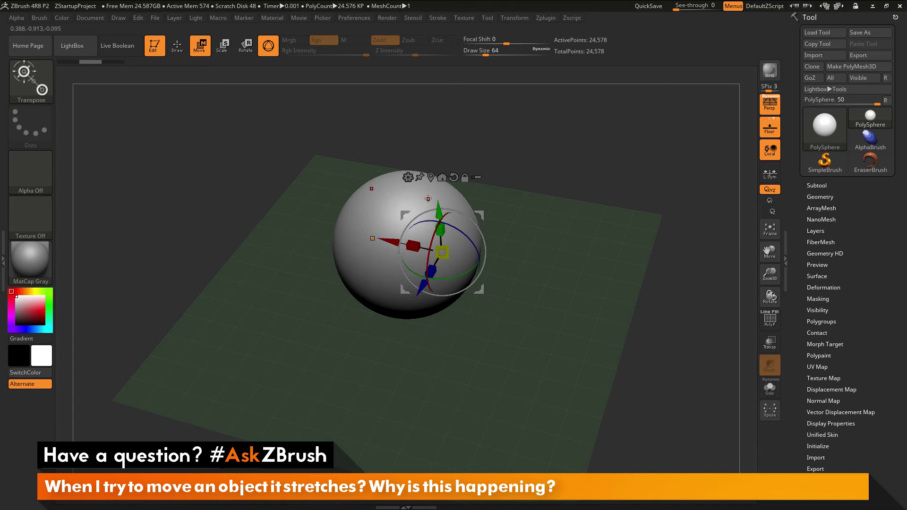
click(514, 17)
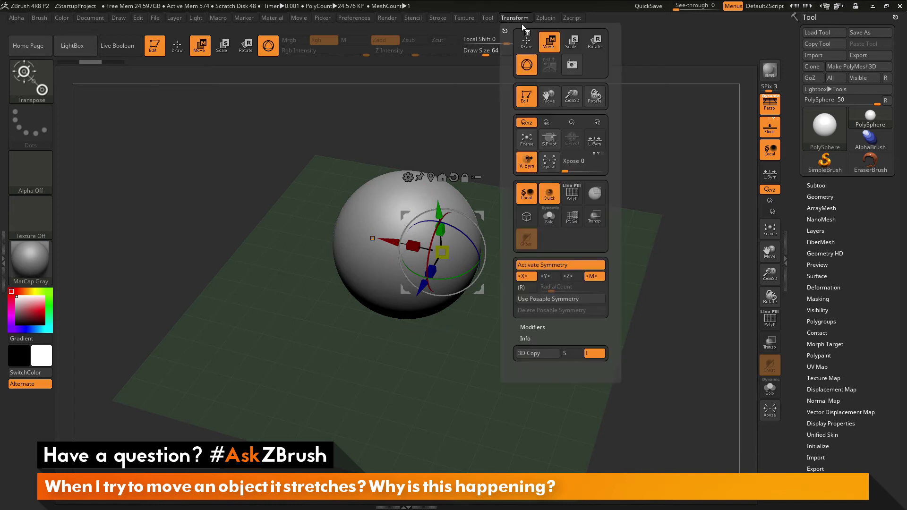
click(583, 266)
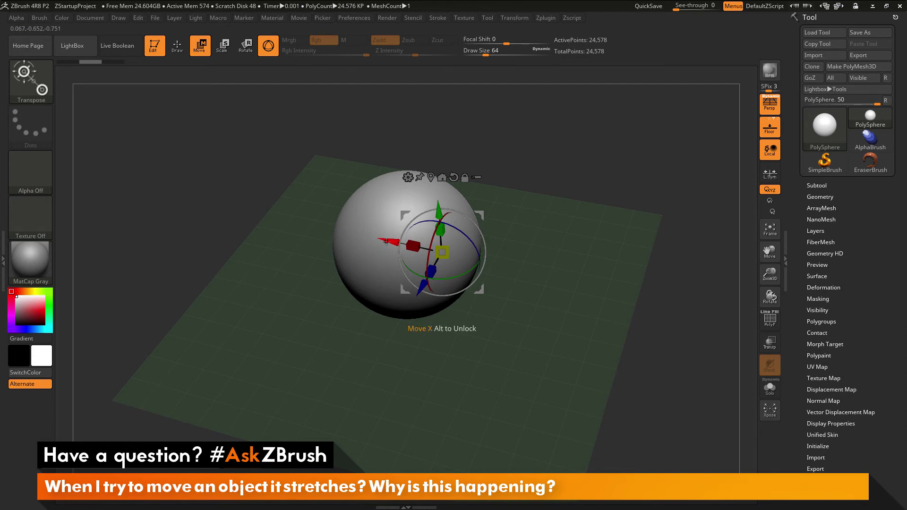
drag(387, 243, 470, 258)
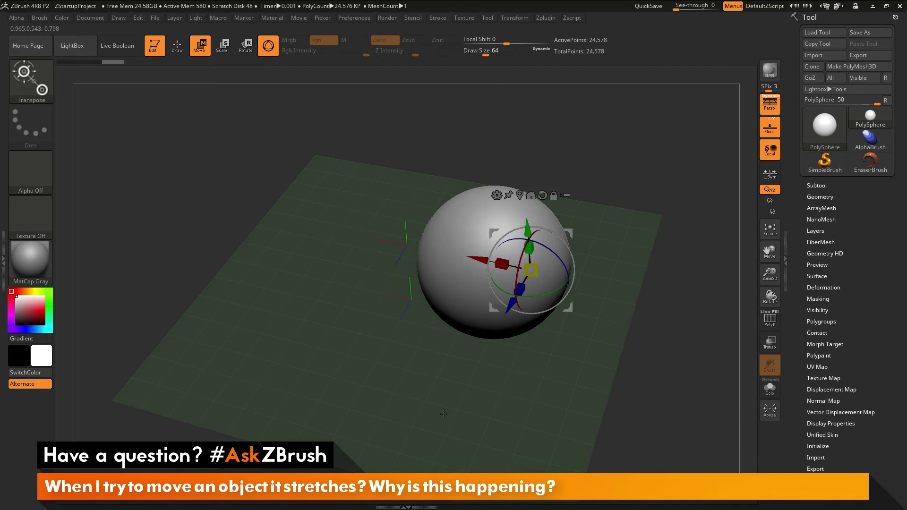
key(ctrl+z)
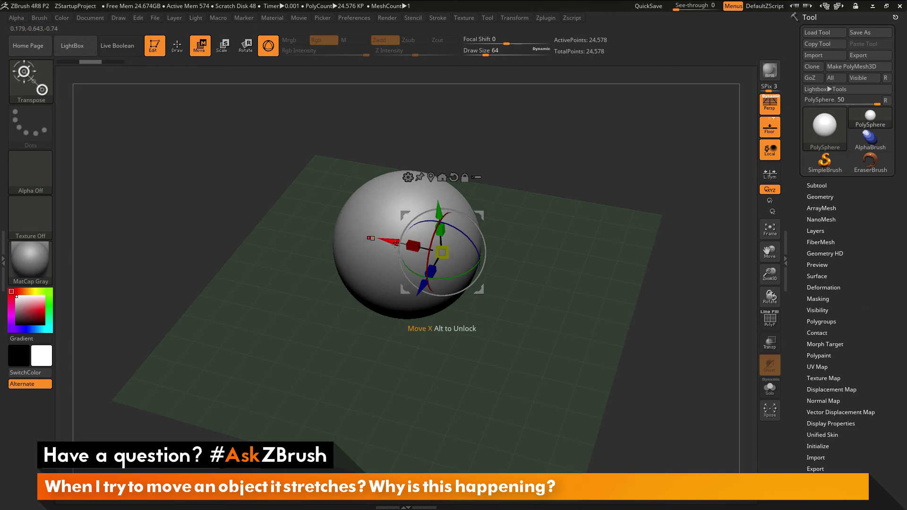
drag(395, 244, 438, 263)
key(ctrl+z)
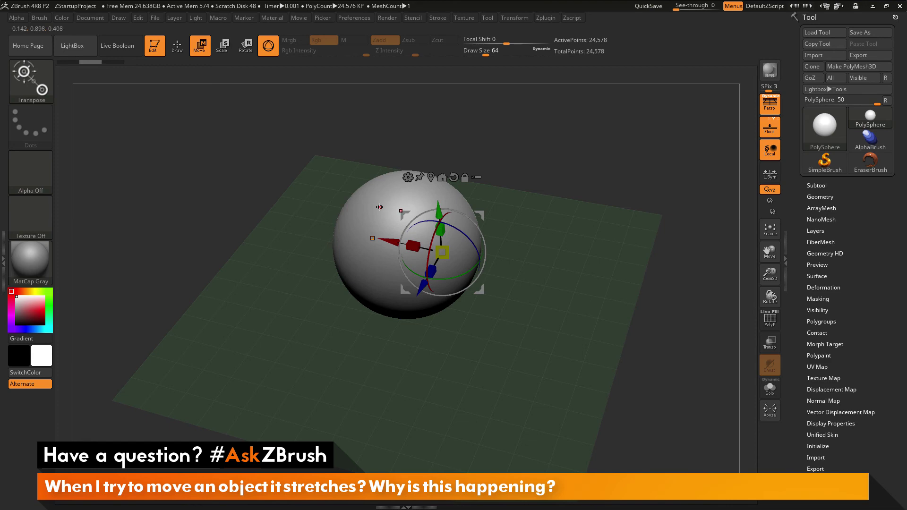
click(512, 18)
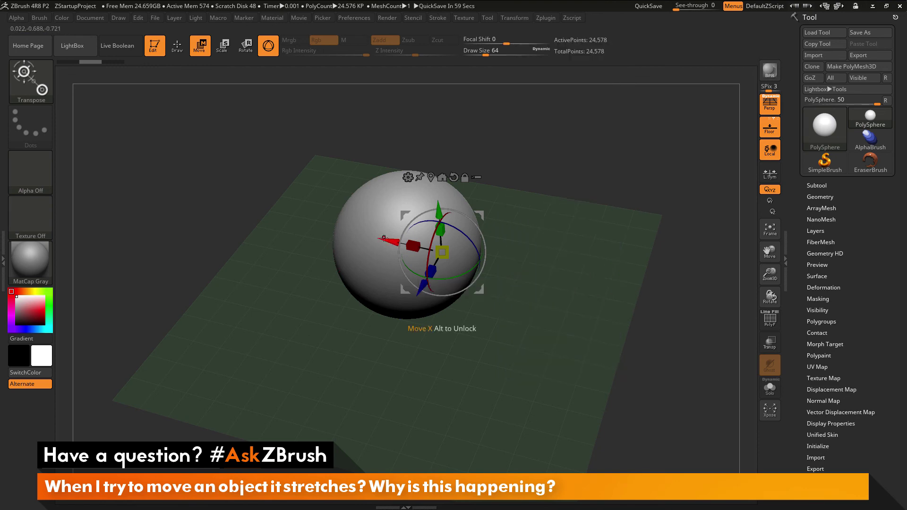
drag(384, 239, 444, 244)
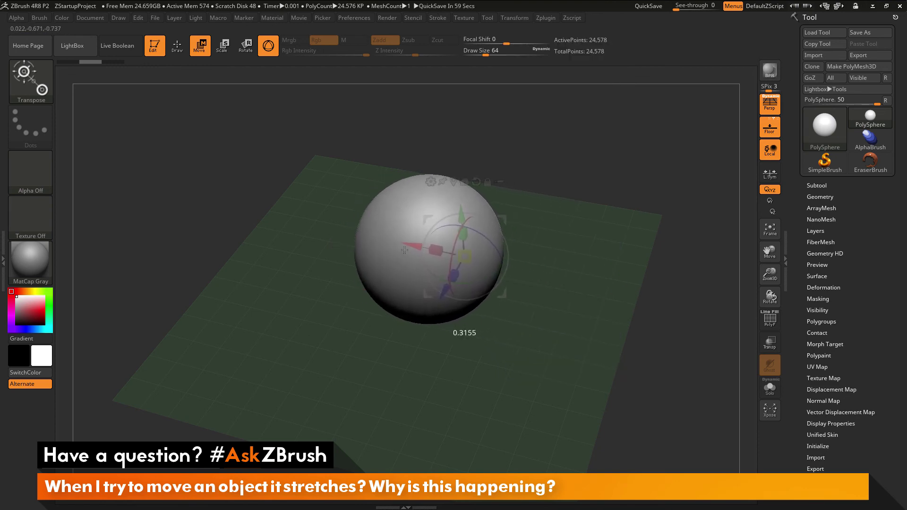
key(ctrl+z)
click(268, 46)
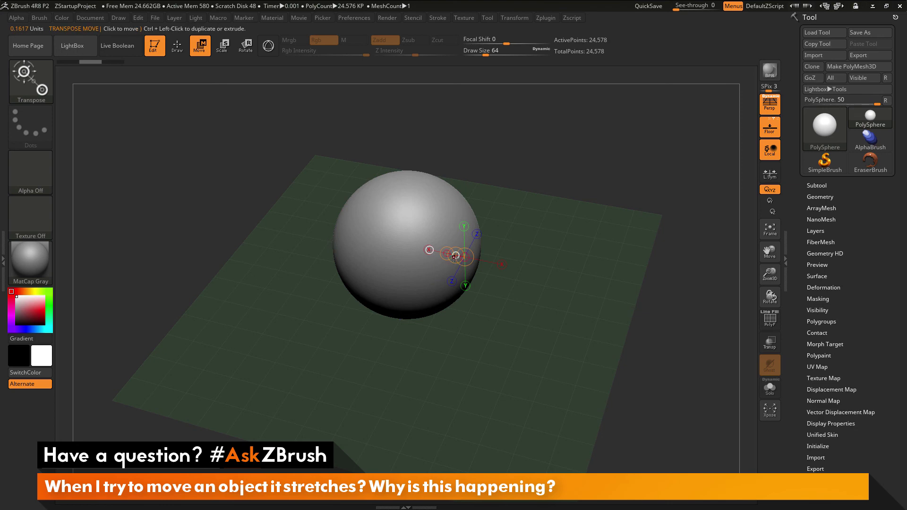
mouse_move(454, 256)
mouse_down()
mouse_move(614, 288)
mouse_move(529, 267)
mouse_move(547, 270)
mouse_move(579, 252)
mouse_move(539, 269)
mouse_up()
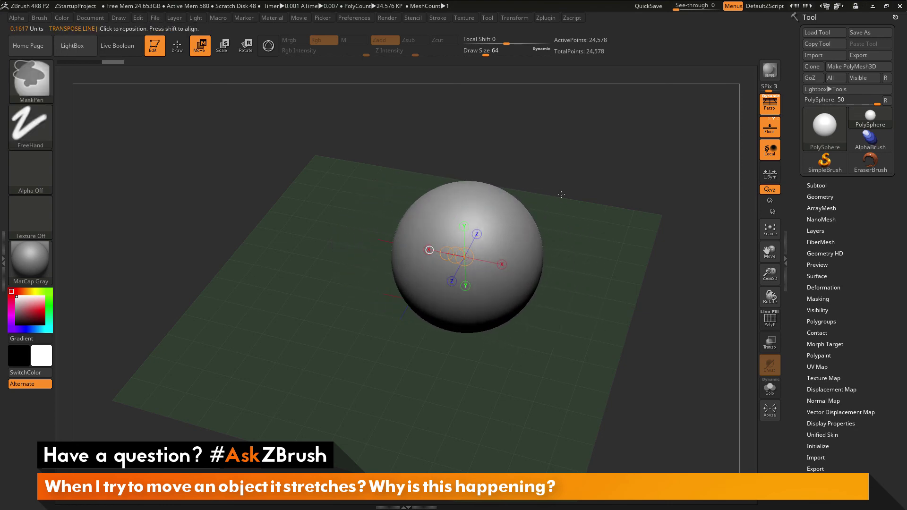
key(ctrl+z)
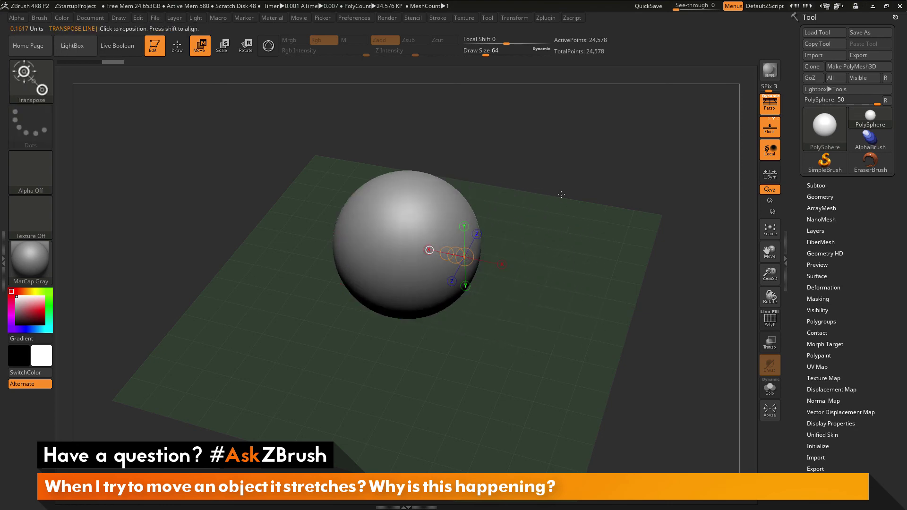
click(265, 51)
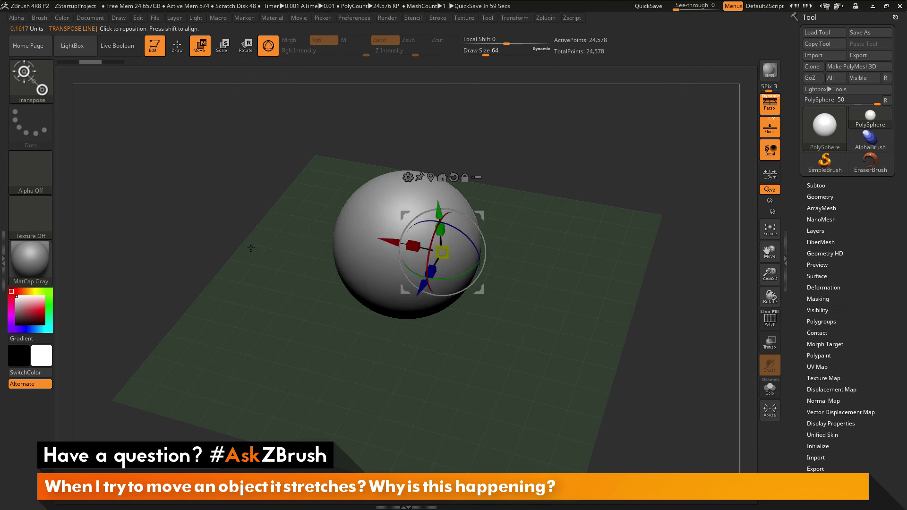